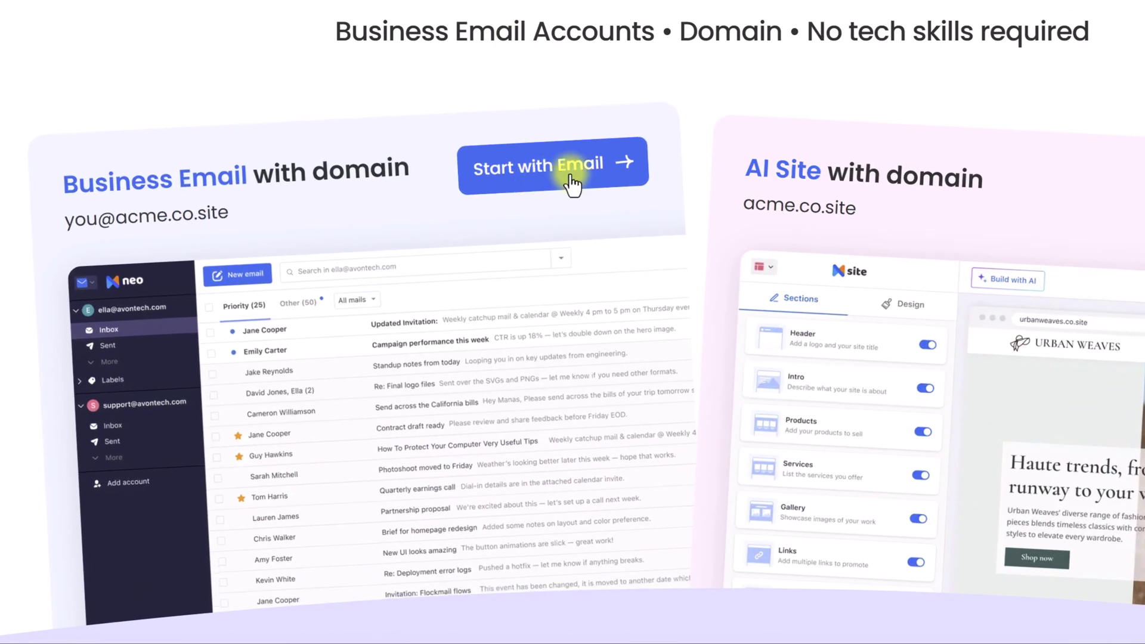
Start the email setup, search for the domain bcskitours, and review the free first-year pricing
click(573, 186)
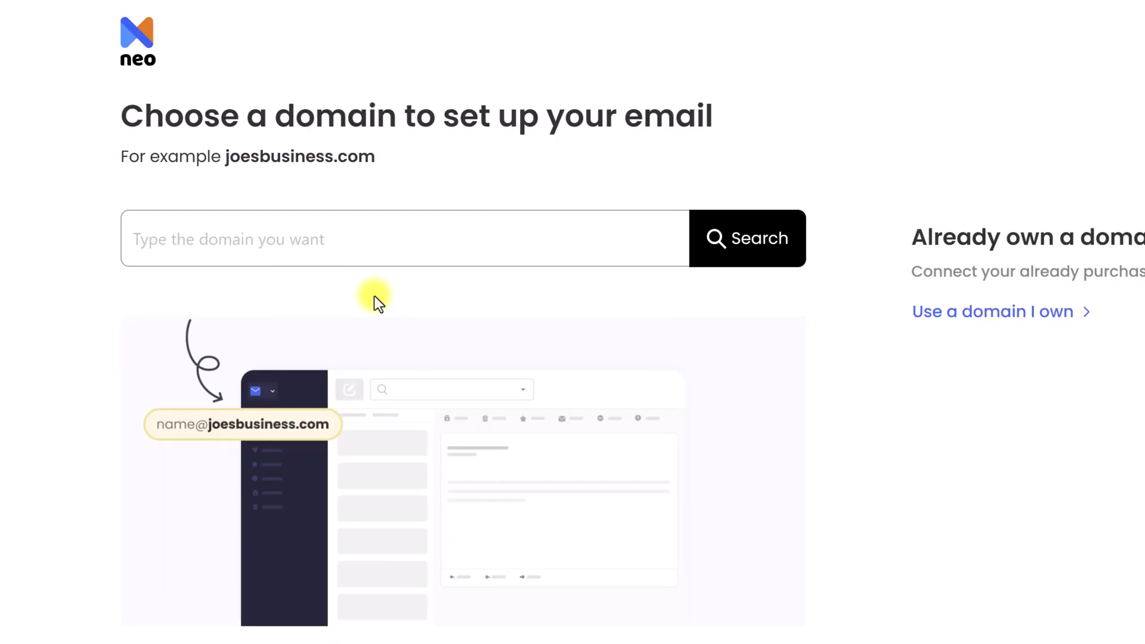
click(273, 225)
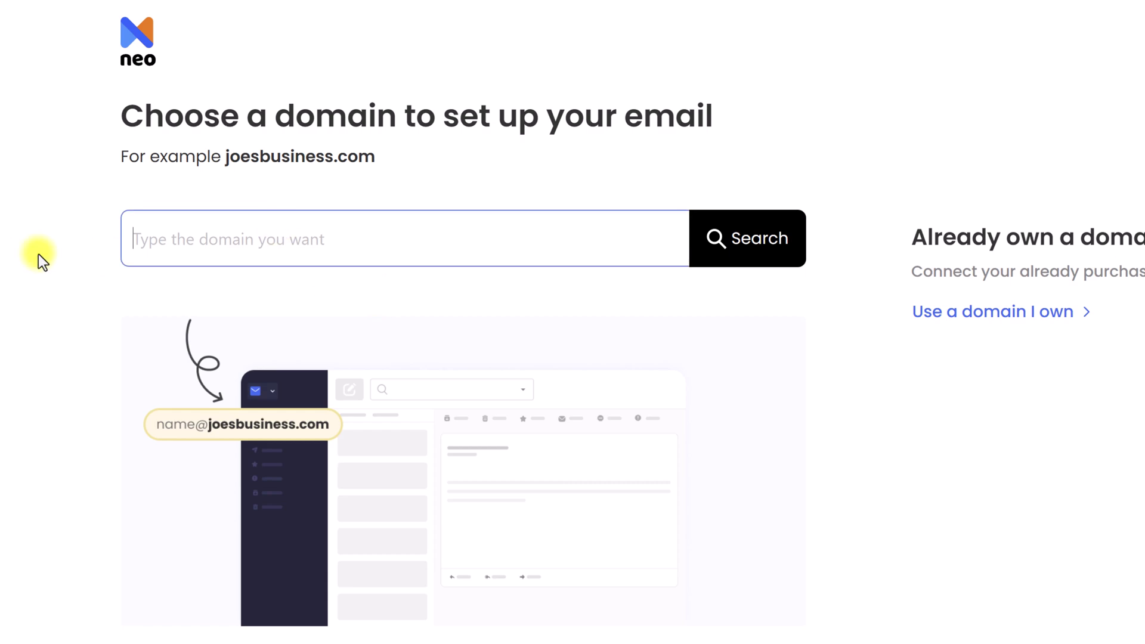
text(bcsk)
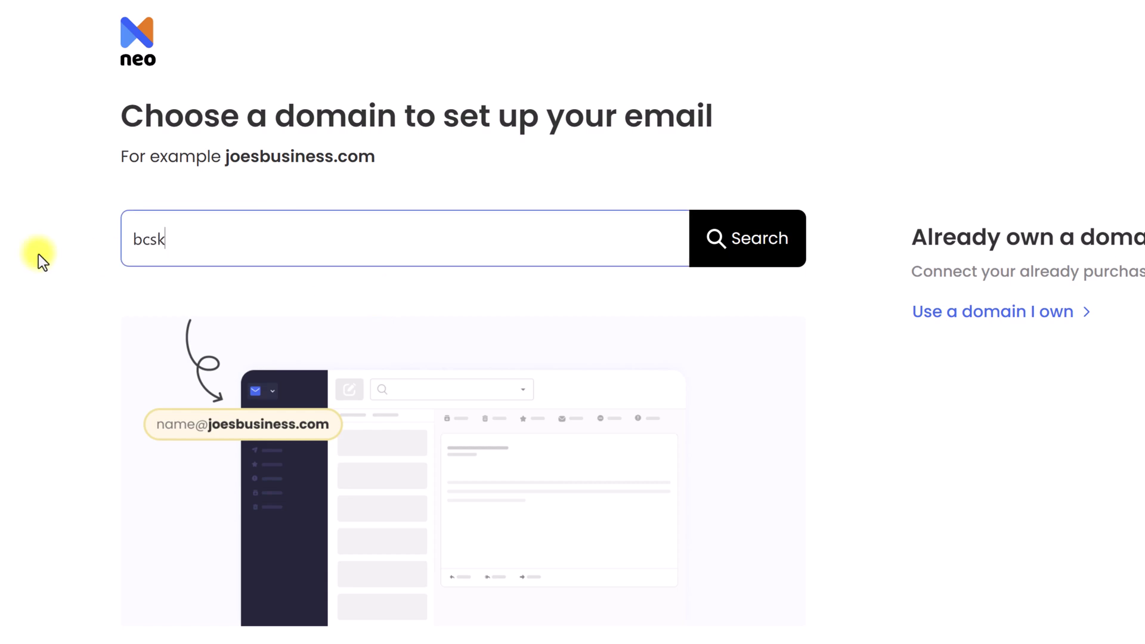
text(itours)
click(745, 241)
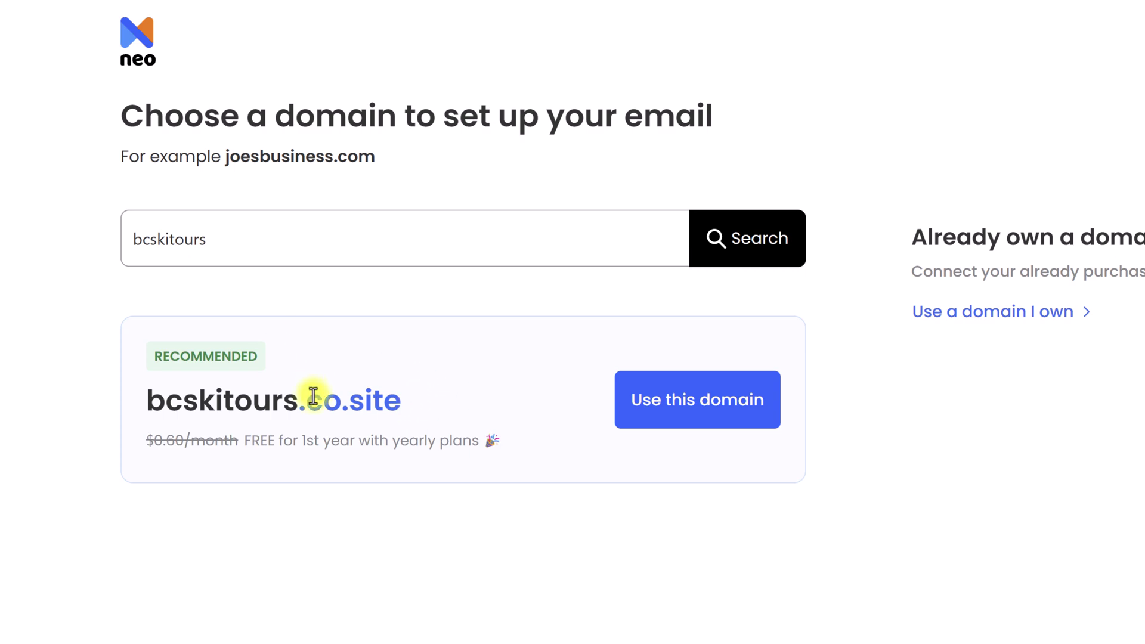
drag(244, 440, 475, 435)
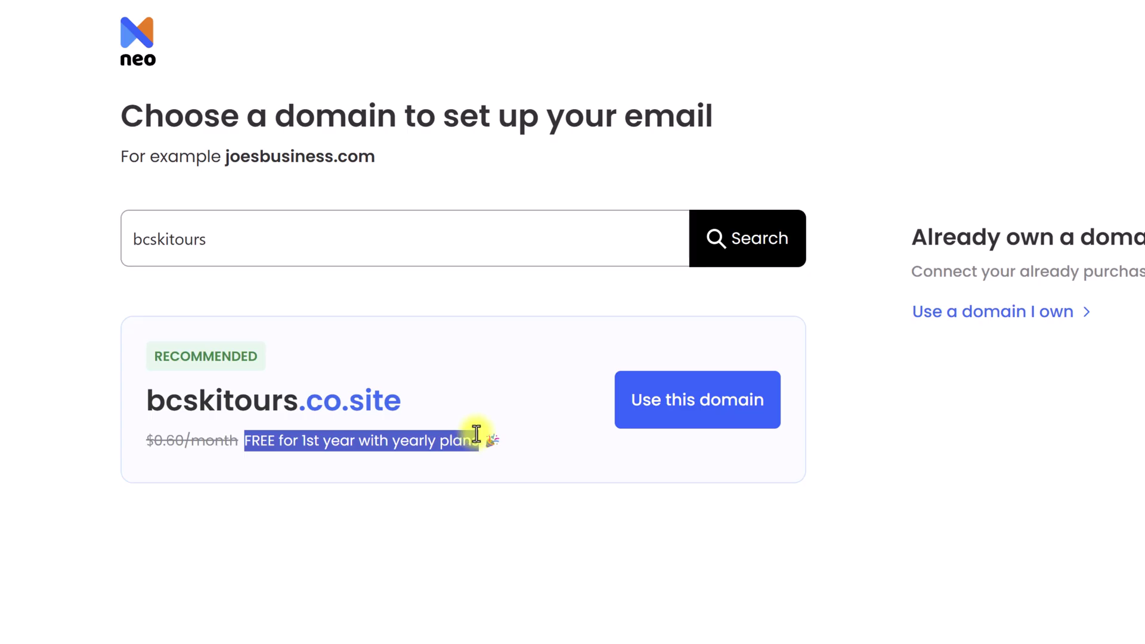
click(495, 527)
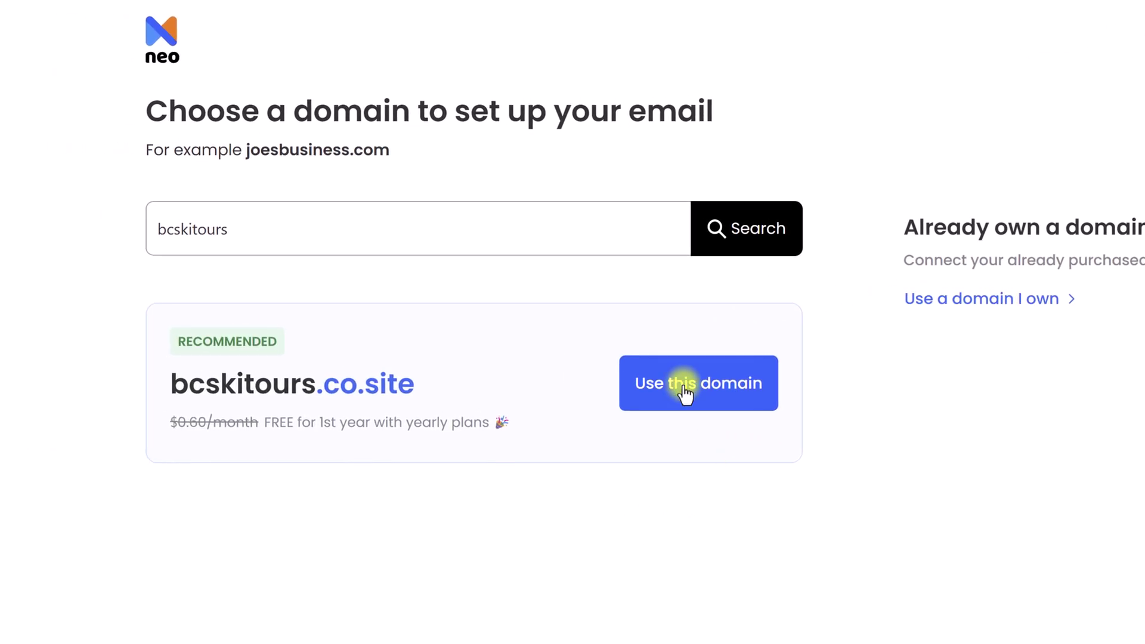
Take bcskitours.co.site and create the customer account with full name, existing e-mail and suggested password
click(684, 392)
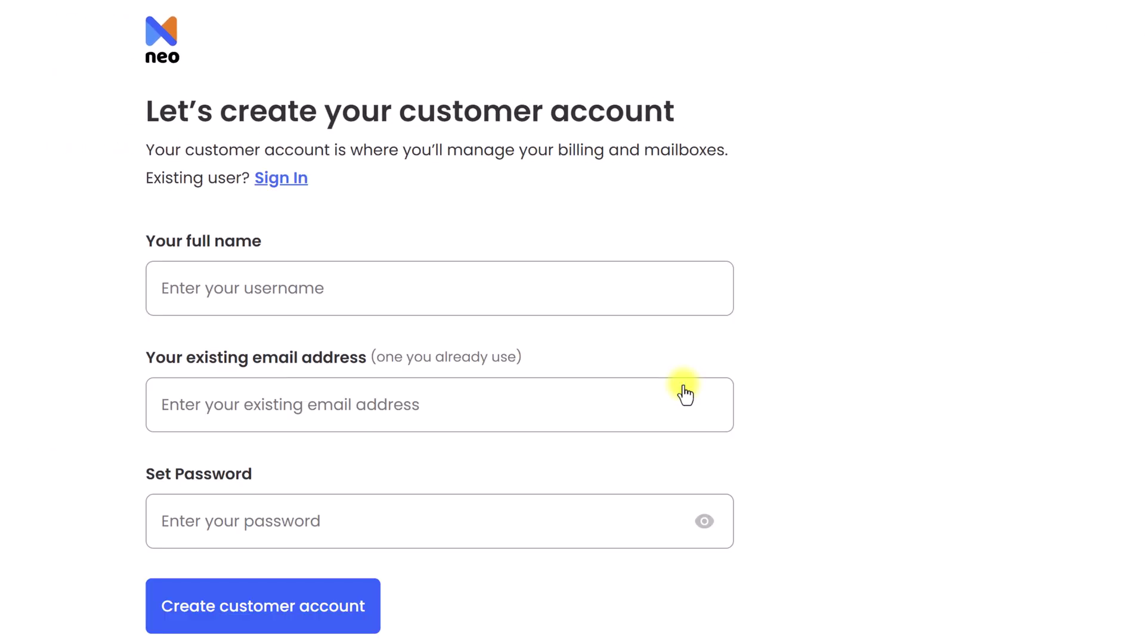
click(271, 291)
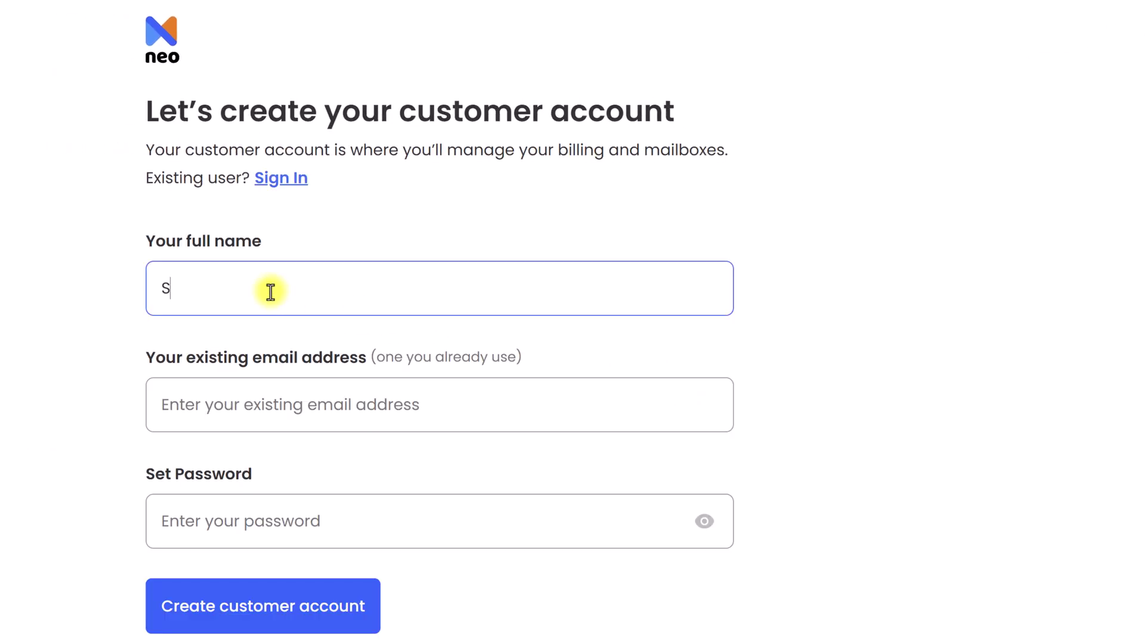
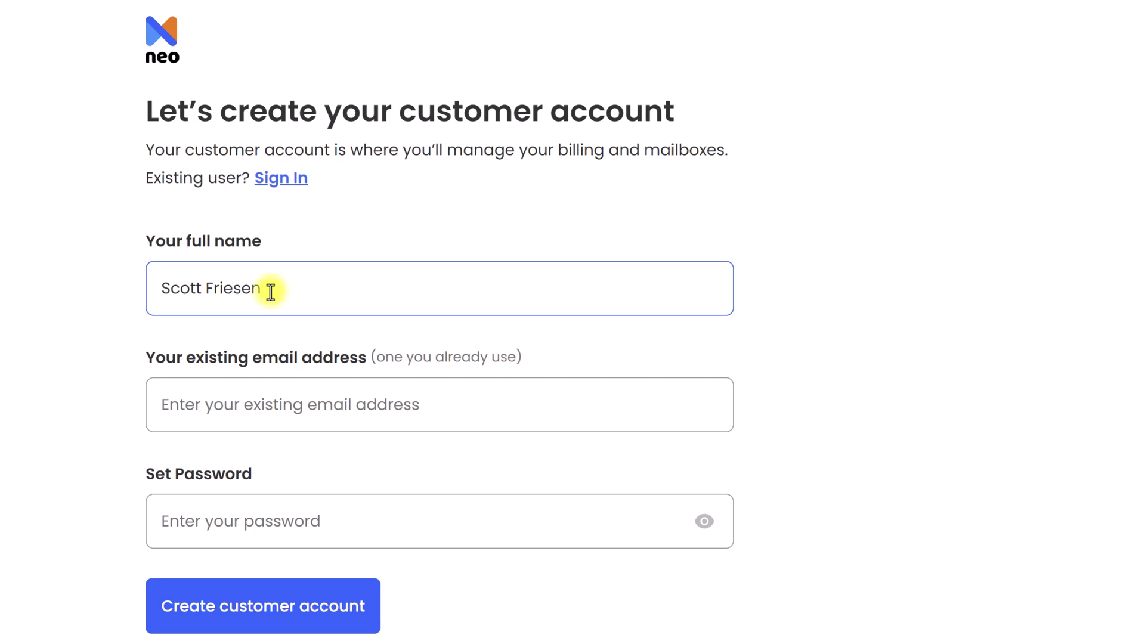
click(253, 402)
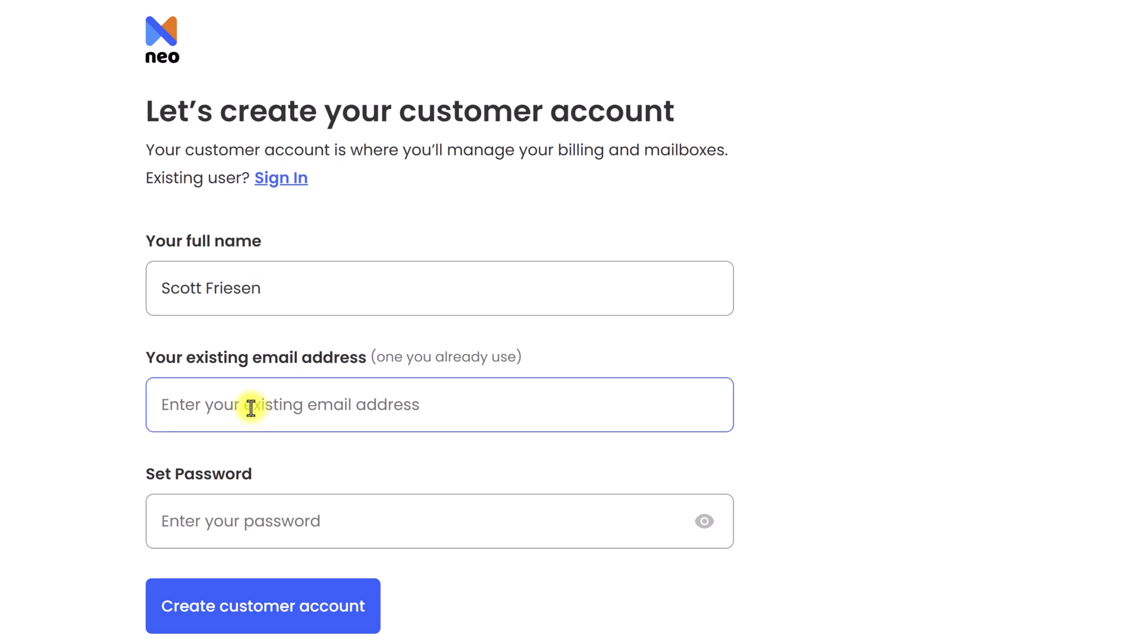
key(ctrl+v)
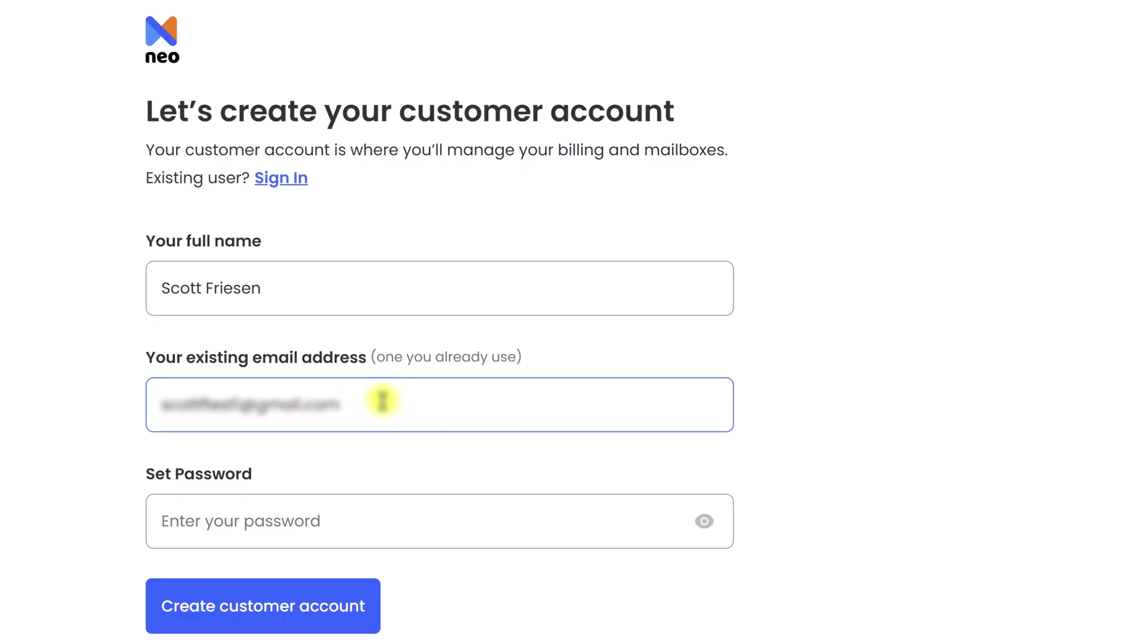
click(259, 525)
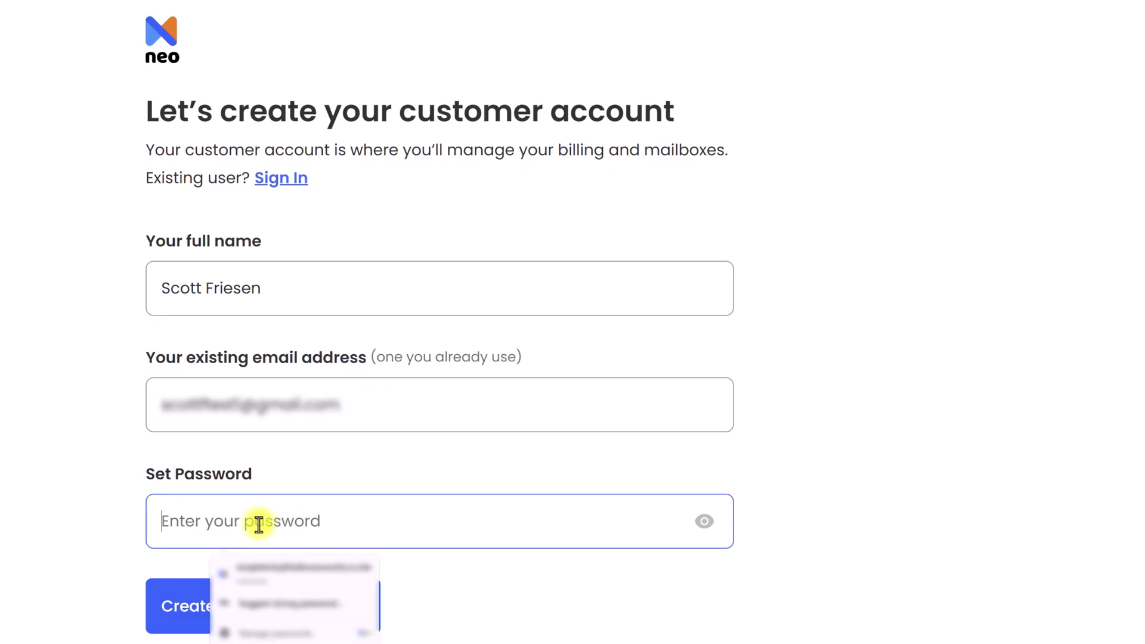
click(275, 602)
click(284, 614)
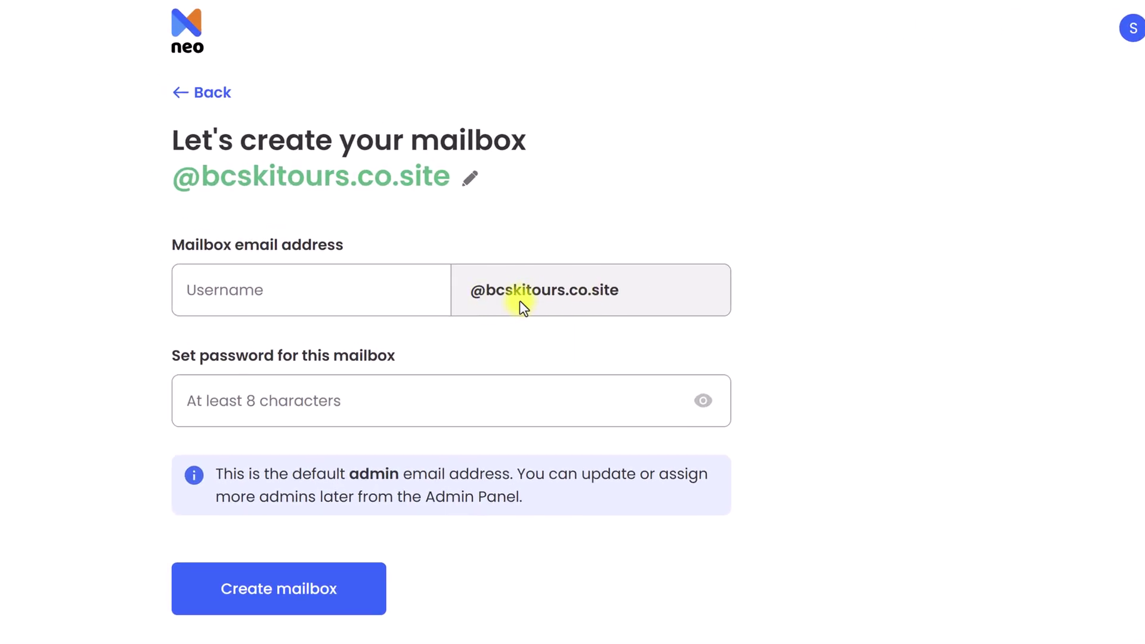
Enter the mailbox username, trying admin and hello before settling on the owner's name
click(268, 292)
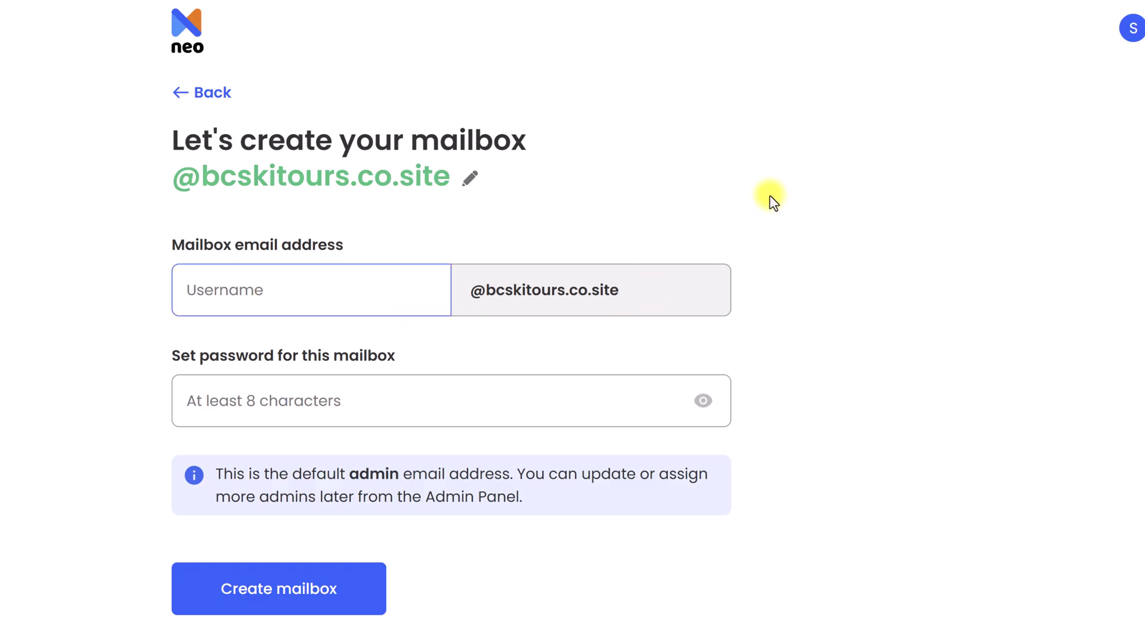
text(admin)
key(BackSpace)
key(BackSpace)
key(BackSpace)
key(BackSpace)
key(BackSpace)
text(hello)
key(BackSpace)
key(BackSpace)
key(BackSpace)
key(BackSpace)
key(BackSpace)
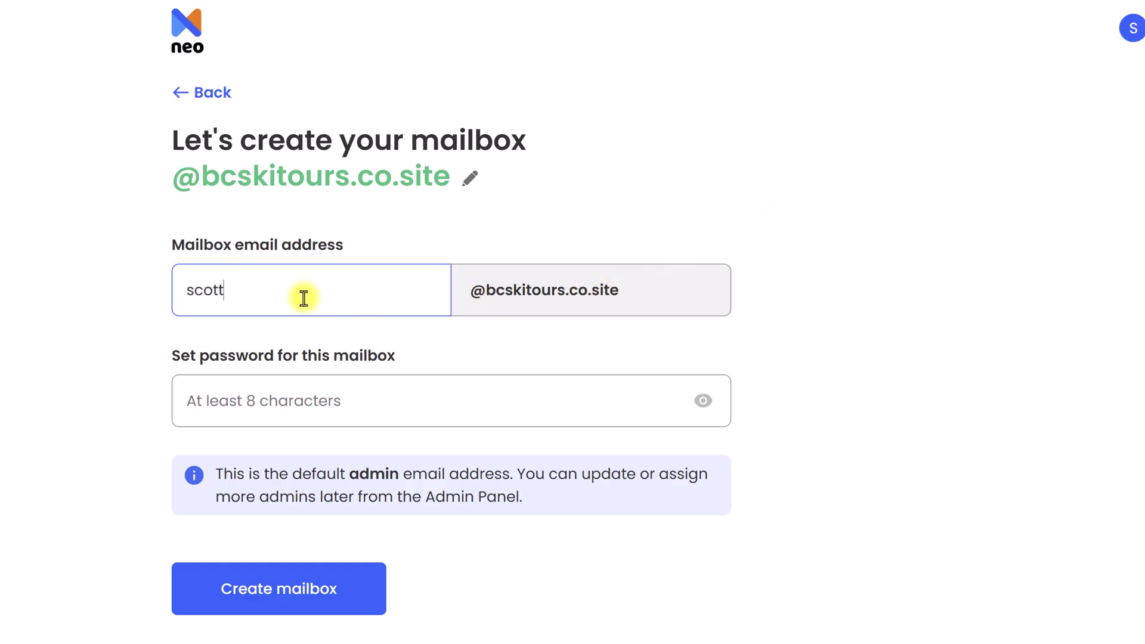
click(851, 279)
Paste the mailbox password, append 1, and create the admin mailbox
click(281, 404)
key(ctrl+v)
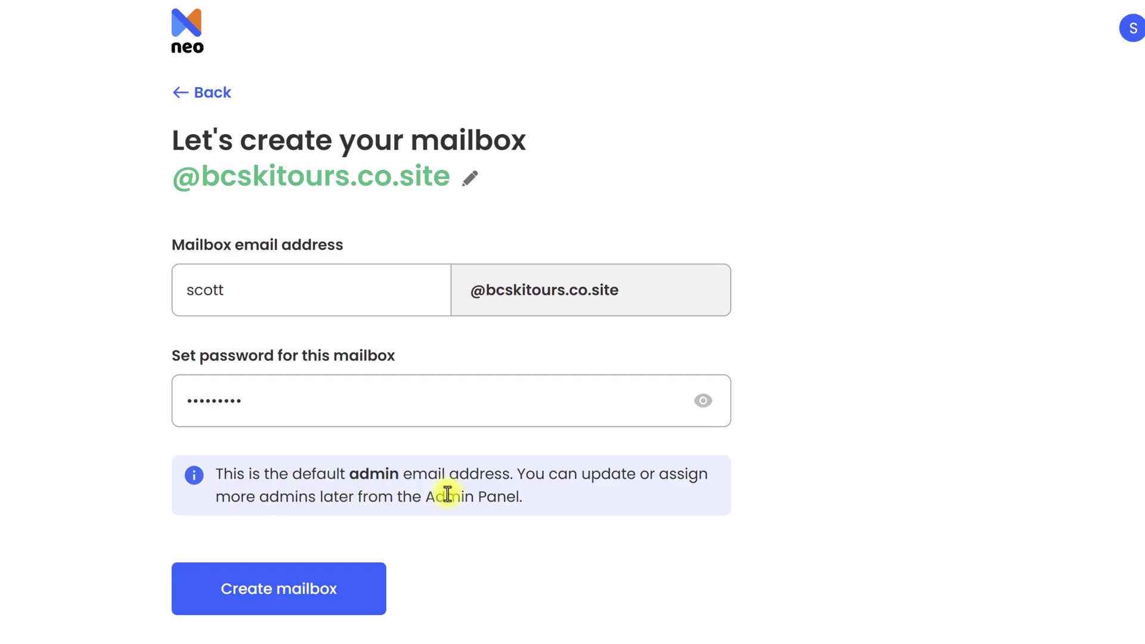
text(1)
click(265, 602)
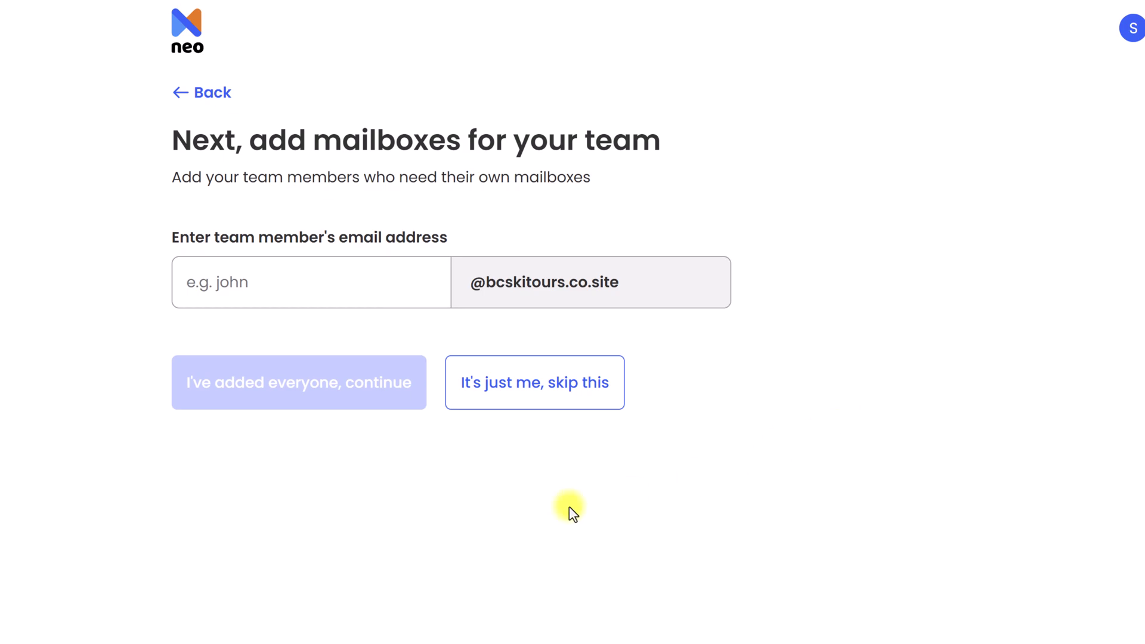
Try several team member names, then clear them and choose 'It's just me, skip this'
click(312, 290)
text(info)
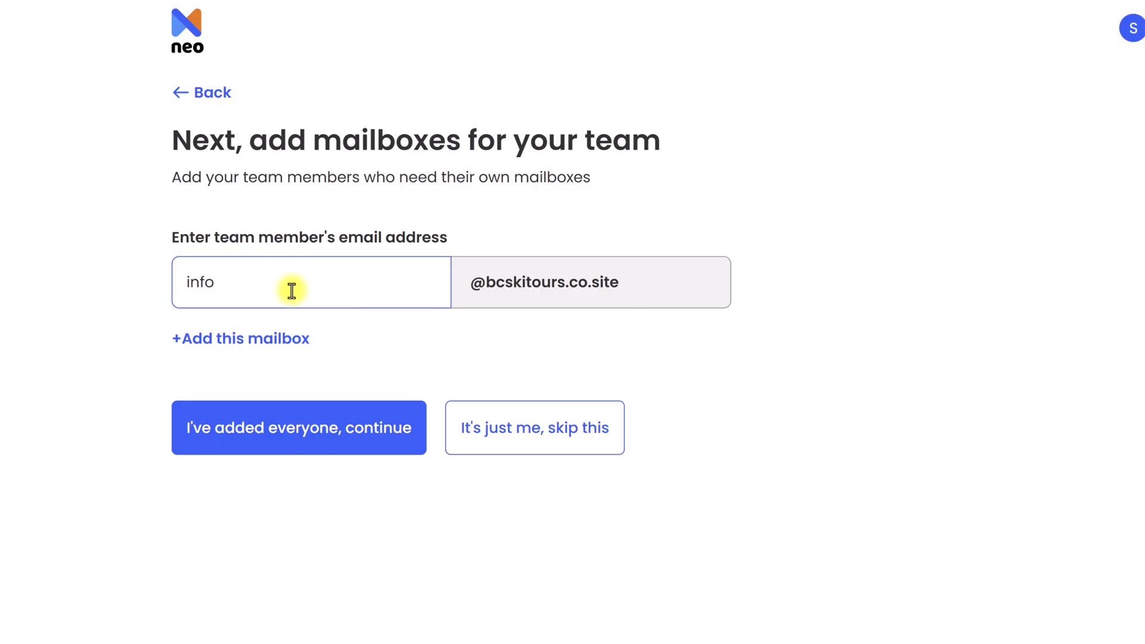
drag(291, 290, 127, 284)
text(admin)
key(BackSpace)
key(BackSpace)
key(BackSpace)
key(BackSpace)
key(BackSpace)
text(john)
key(BackSpace)
key(BackSpace)
key(BackSpace)
key(BackSpace)
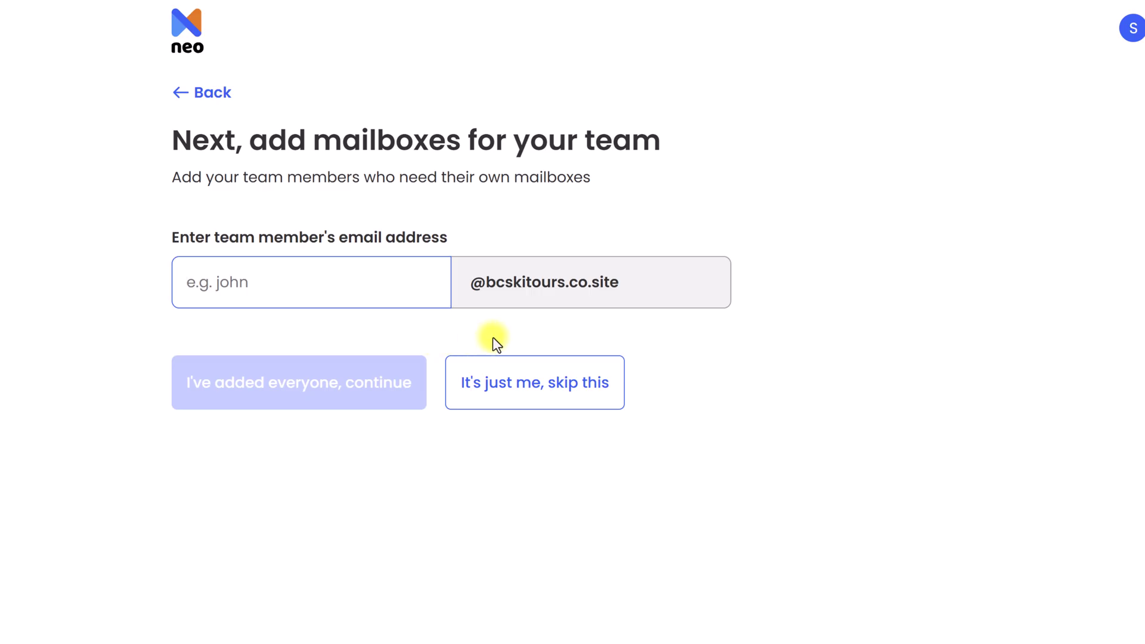
click(493, 387)
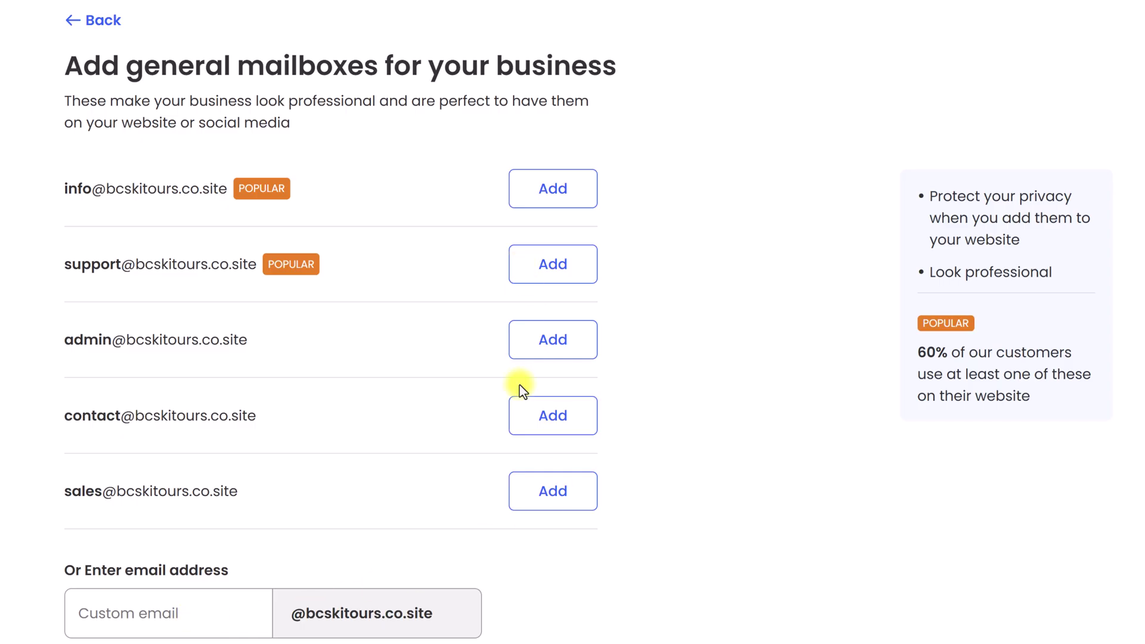
click(559, 265)
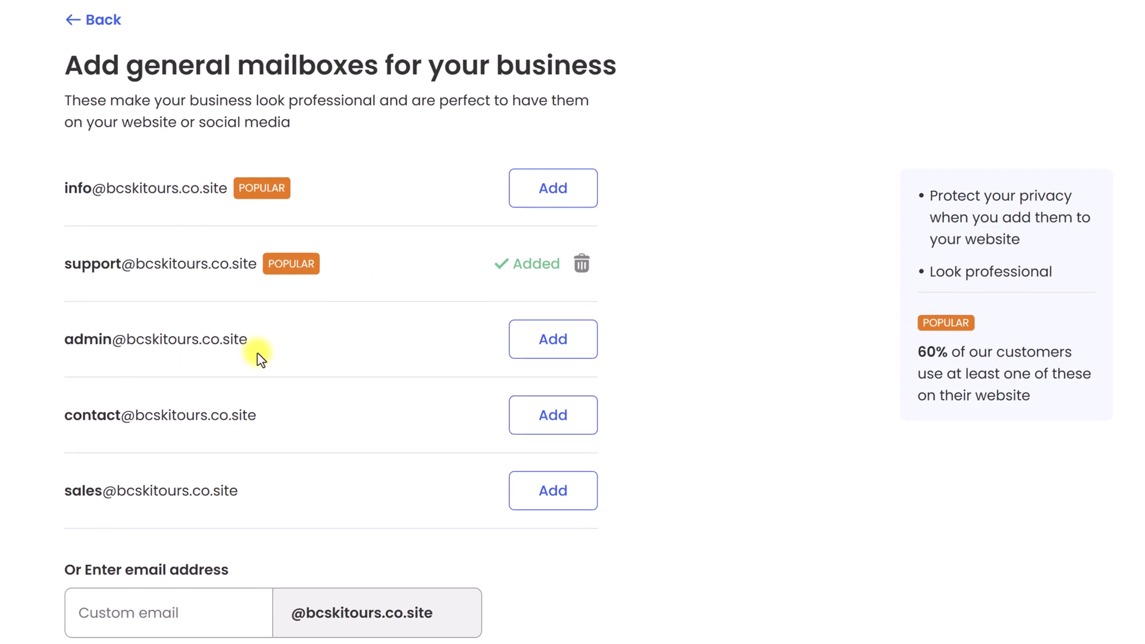
click(170, 607)
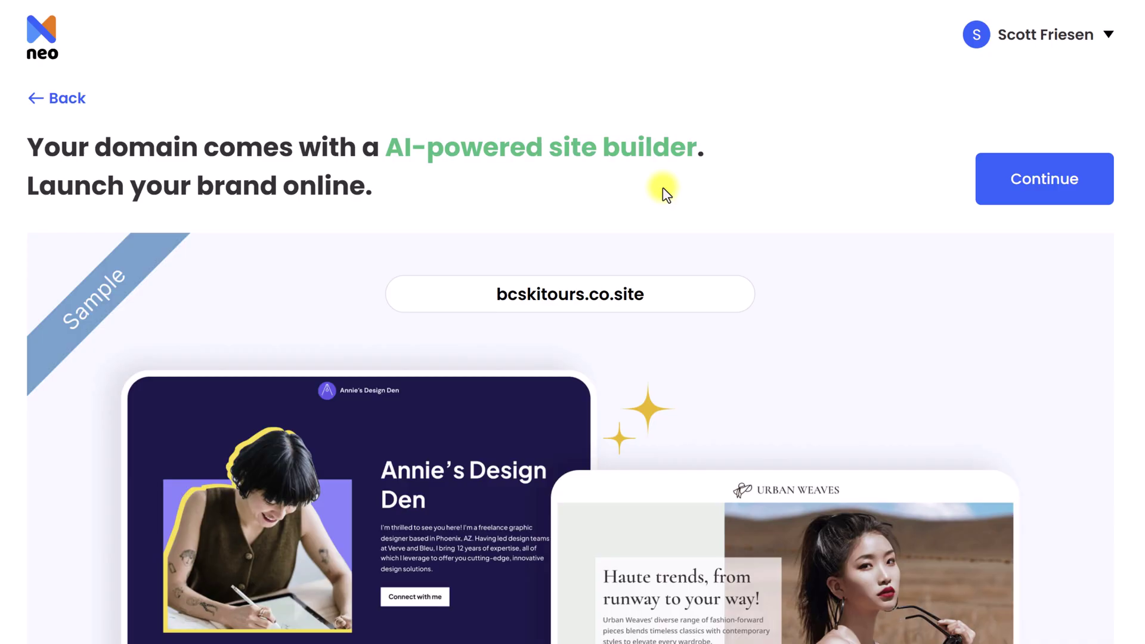
click(1060, 179)
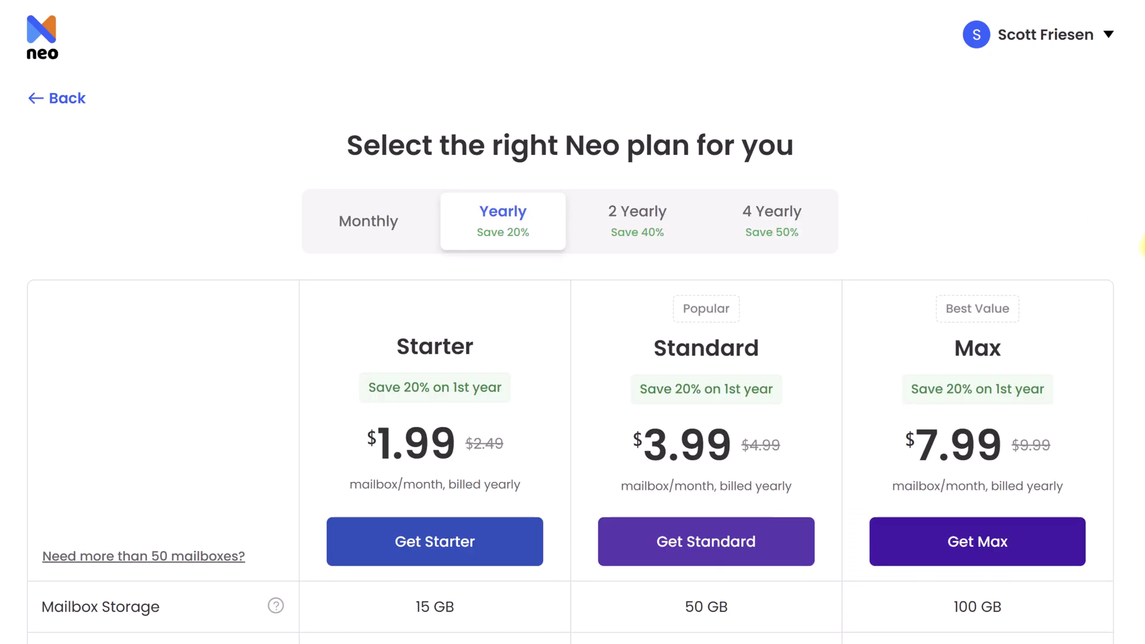
Scroll through the Starter, Standard and Max plan comparison
scroll(1142, 245, down, 2)
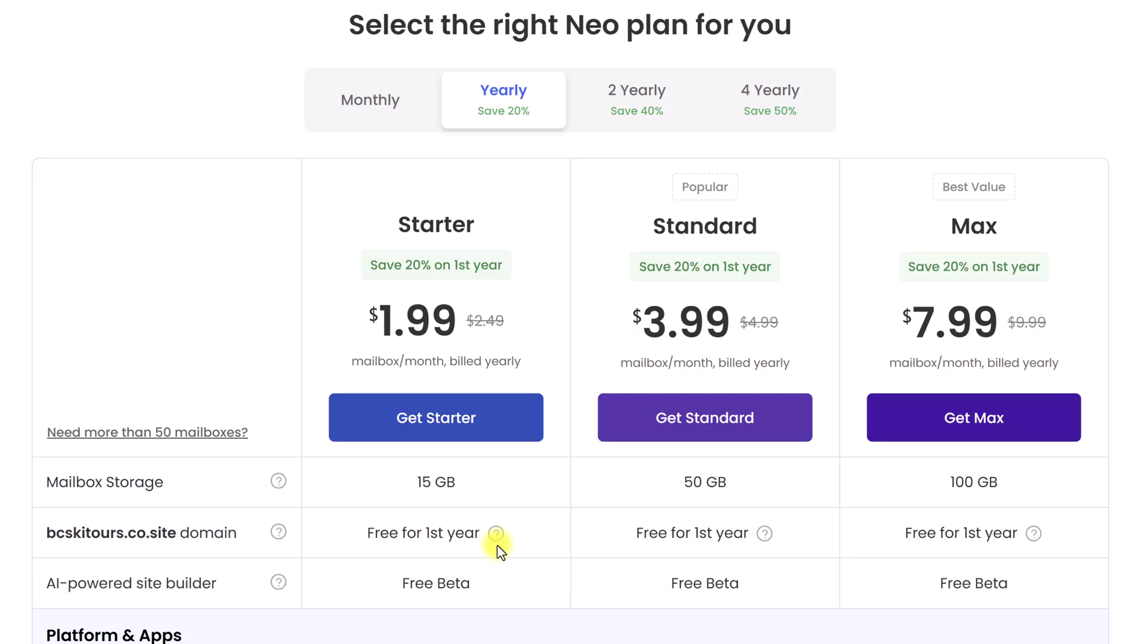
mouse_move(498, 540)
scroll(1036, 409, down, 10)
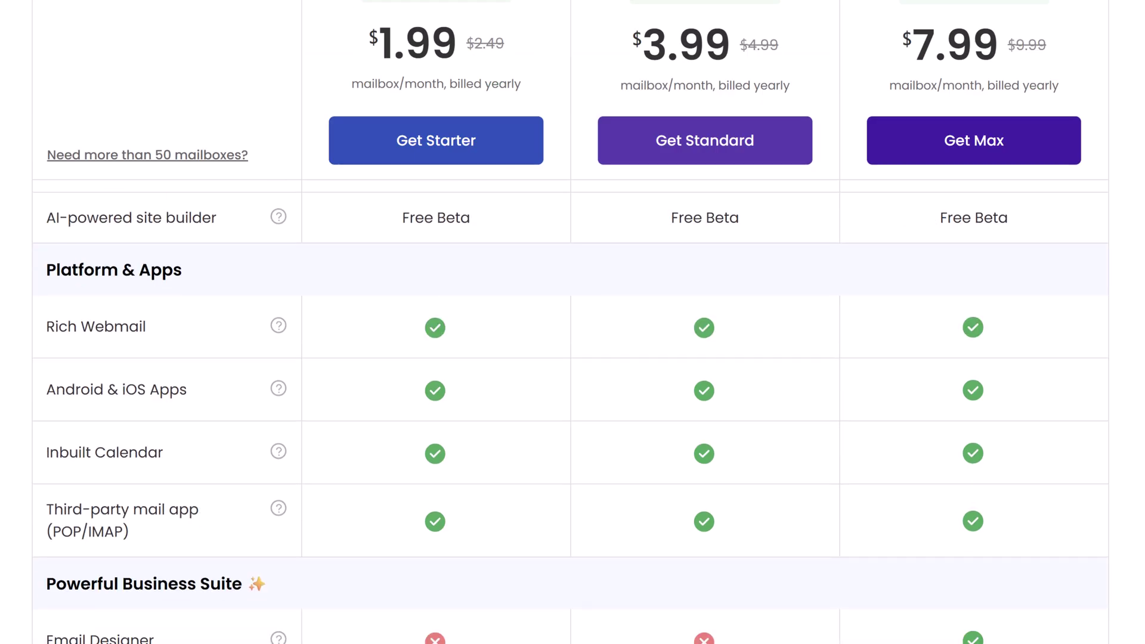
scroll(570, 408, down, 10)
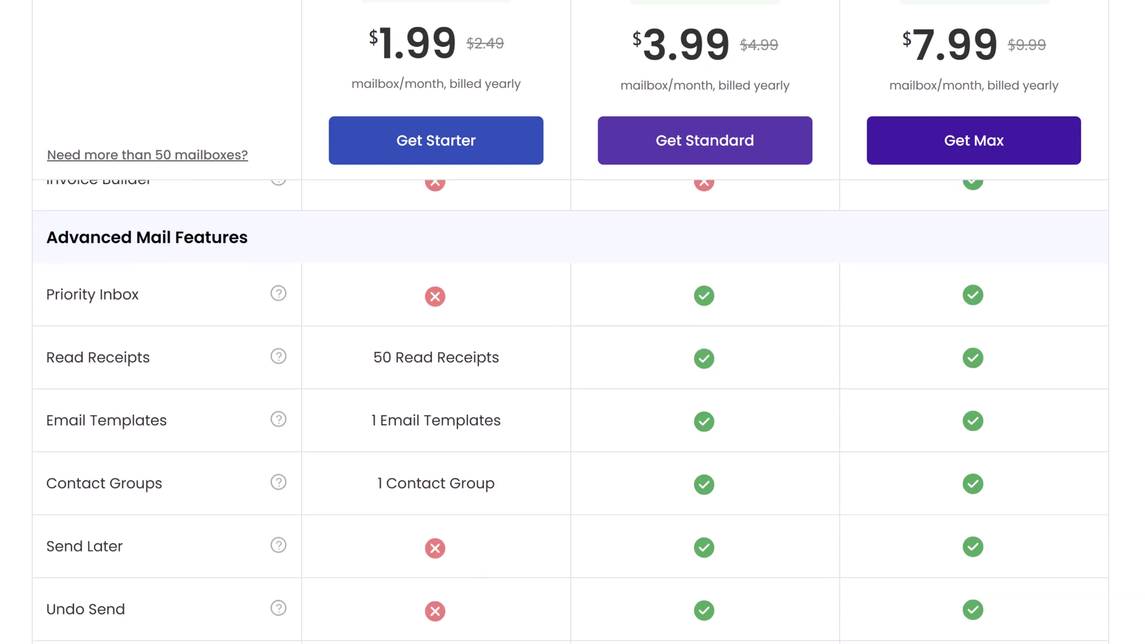
scroll(570, 407, up, 6)
scroll(761, 506, up, 15)
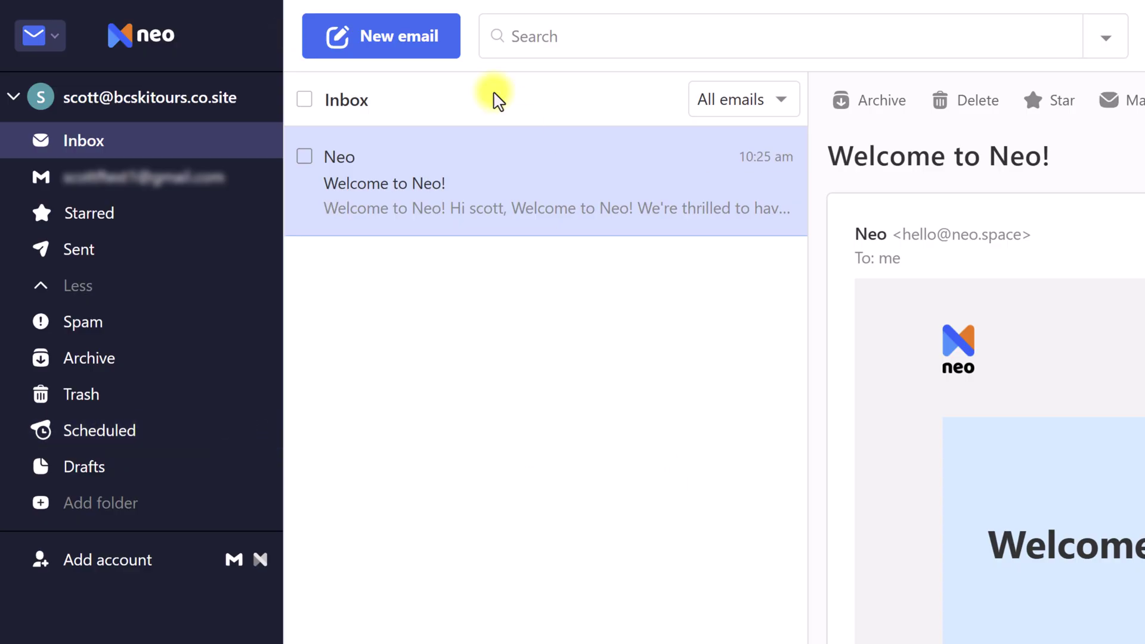
Open a blank New Mail compose window
click(390, 56)
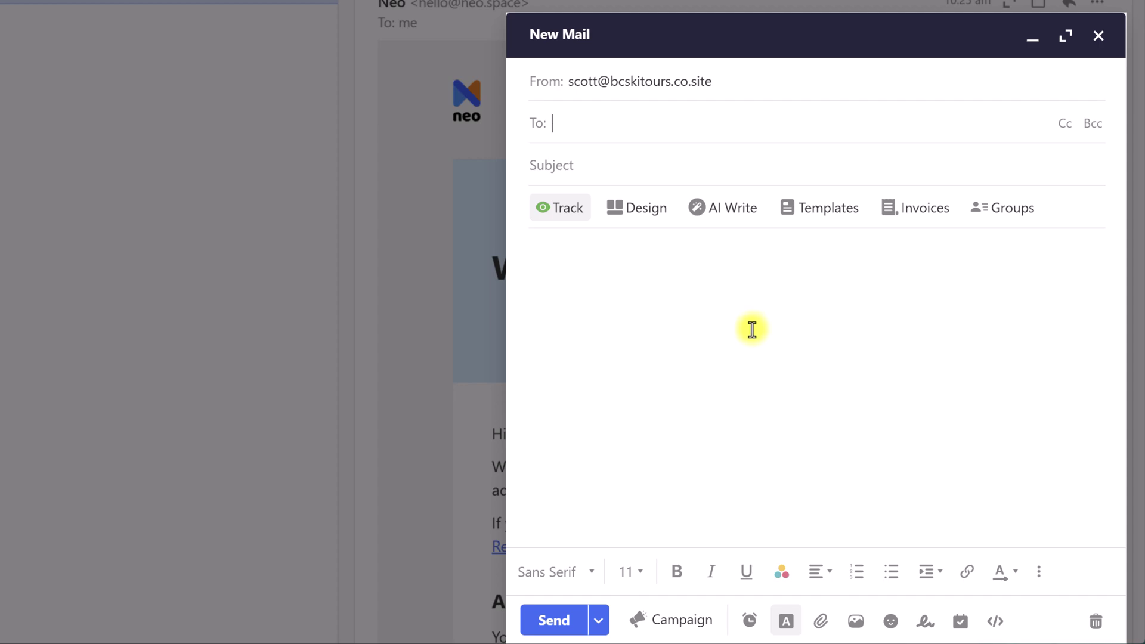
Close the empty new email as a draft and deselect the Welcome to Neo! message
click(615, 274)
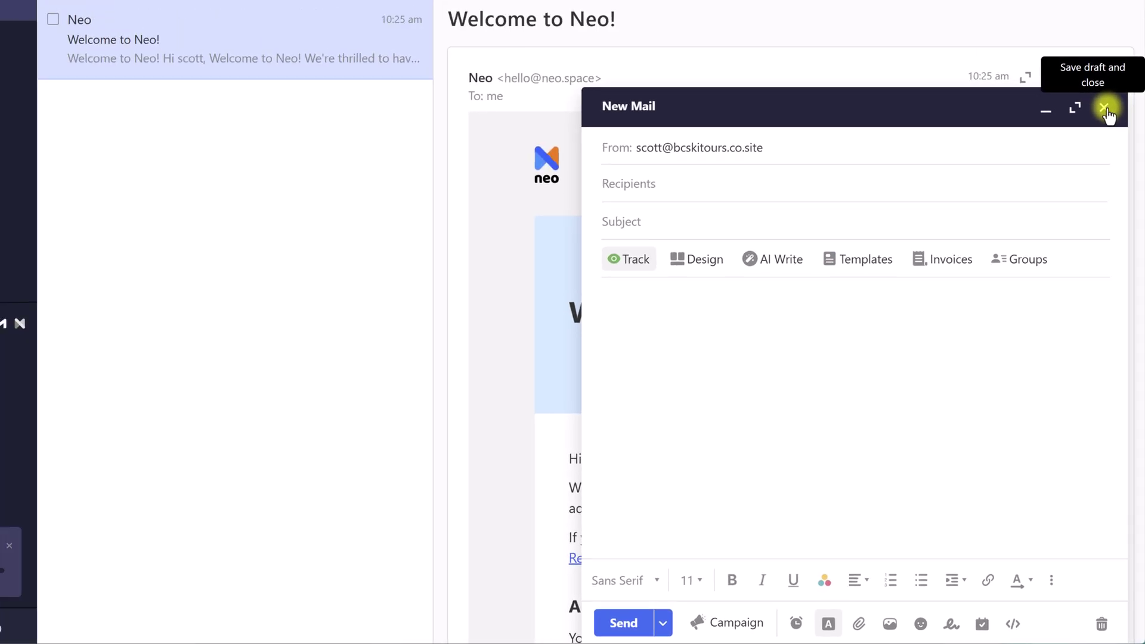
click(1098, 35)
click(341, 194)
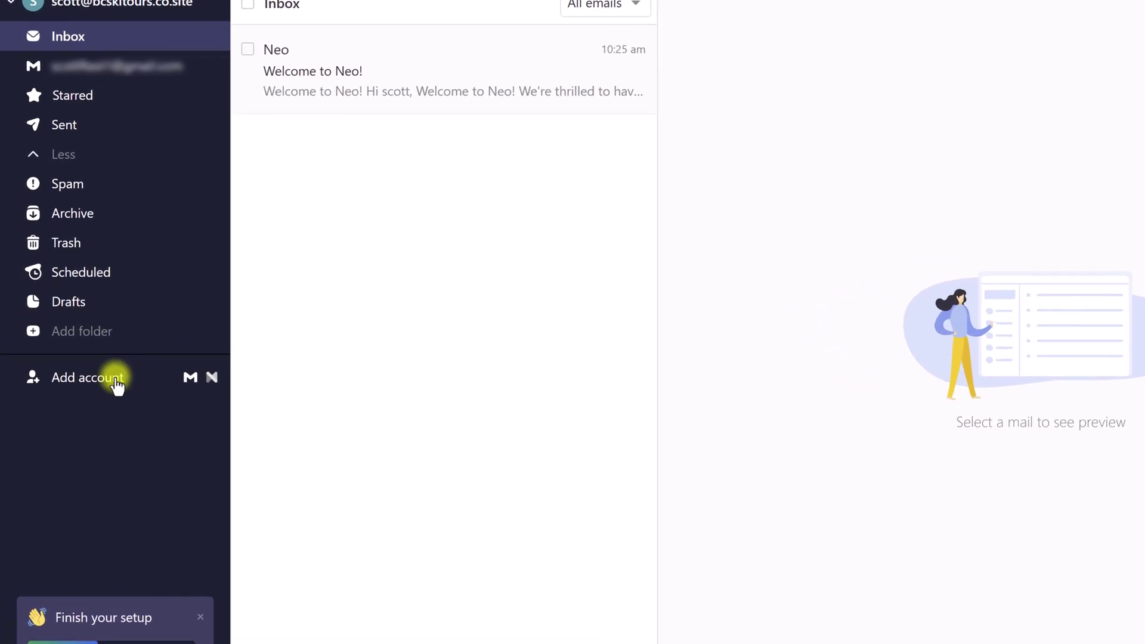
Dismiss the Add another Neo account dialog and show the linked Gmail account's mail
click(103, 386)
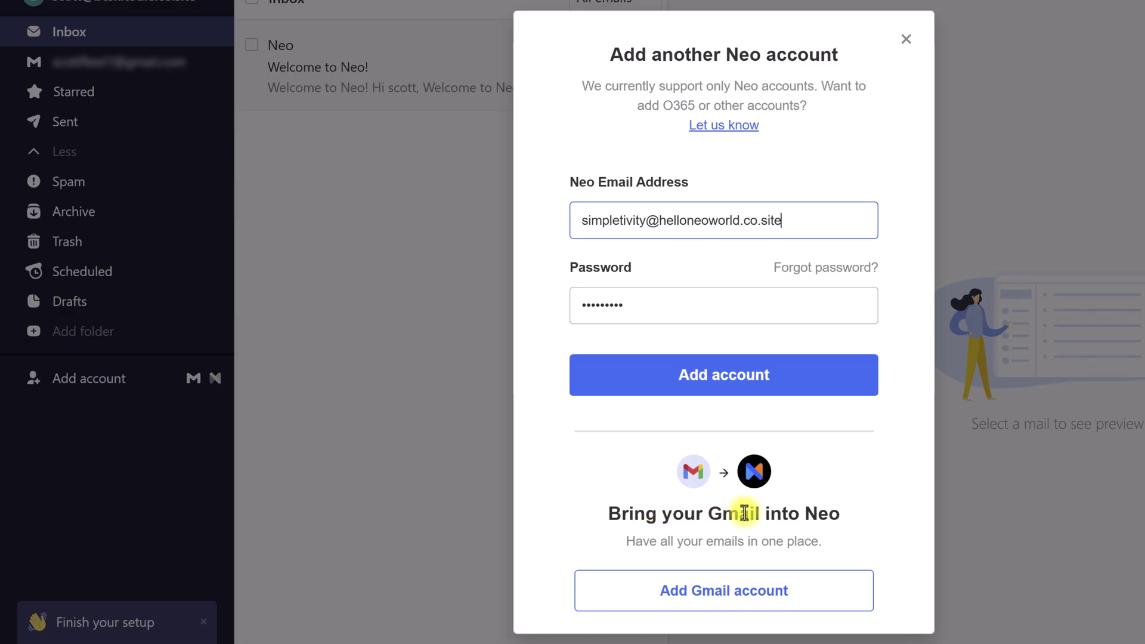
click(907, 40)
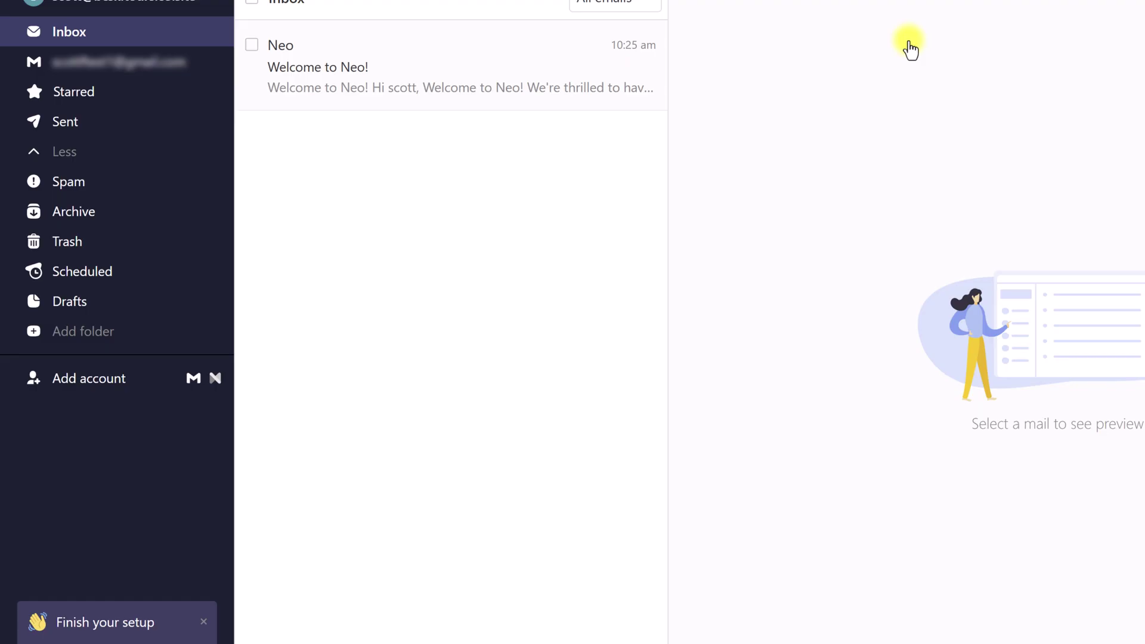
click(80, 106)
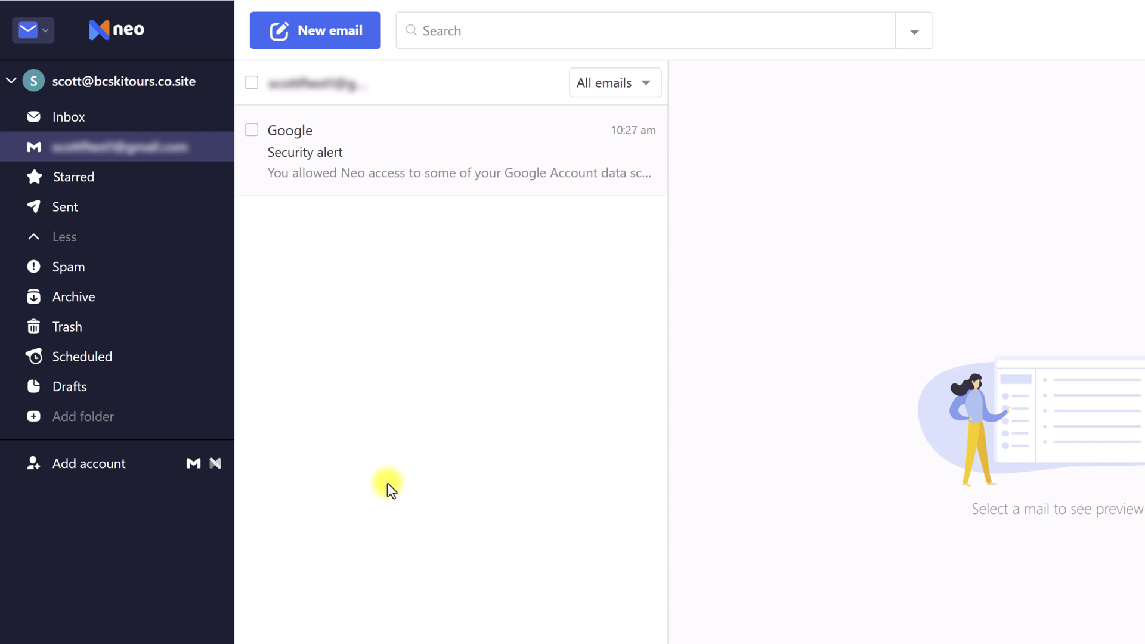
Launch Site (Beta) from the Switch apps menu
click(42, 37)
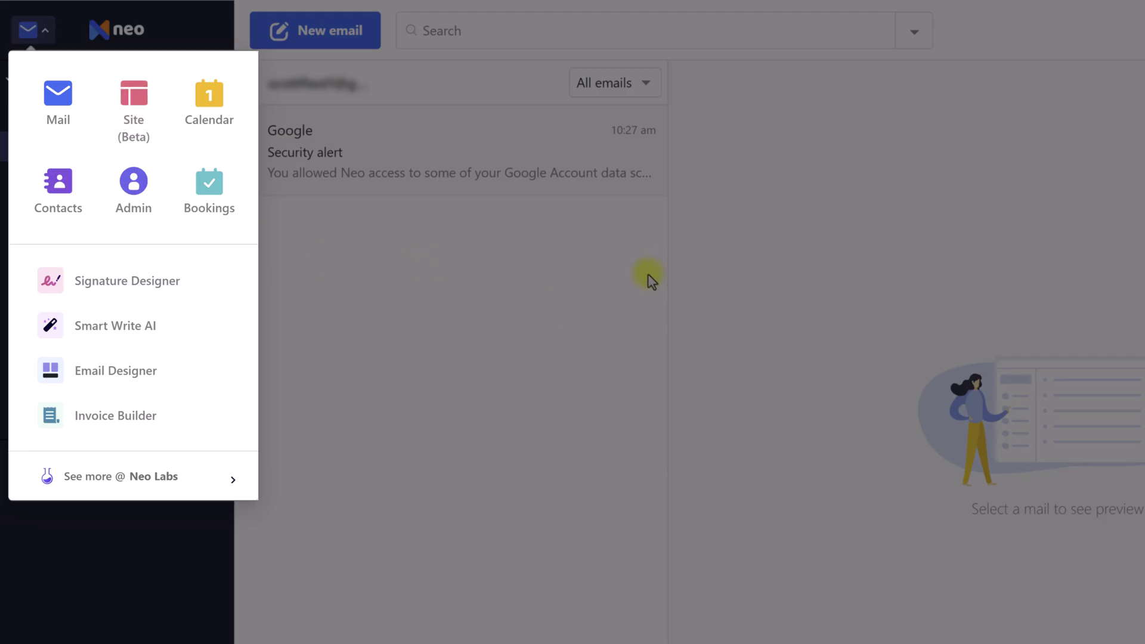
click(413, 238)
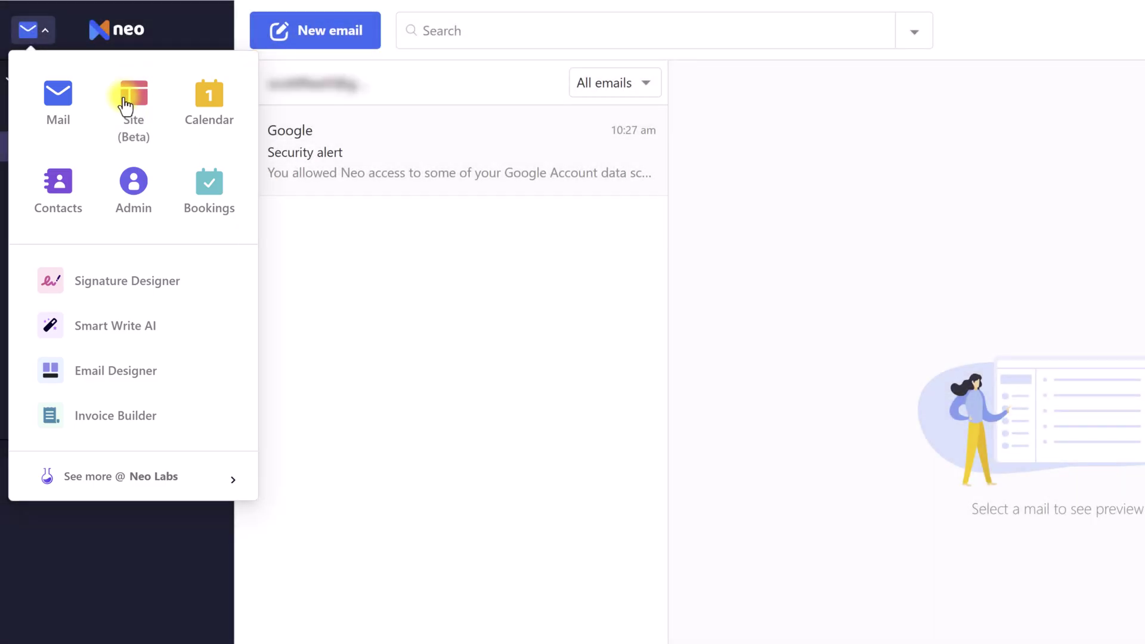
click(141, 107)
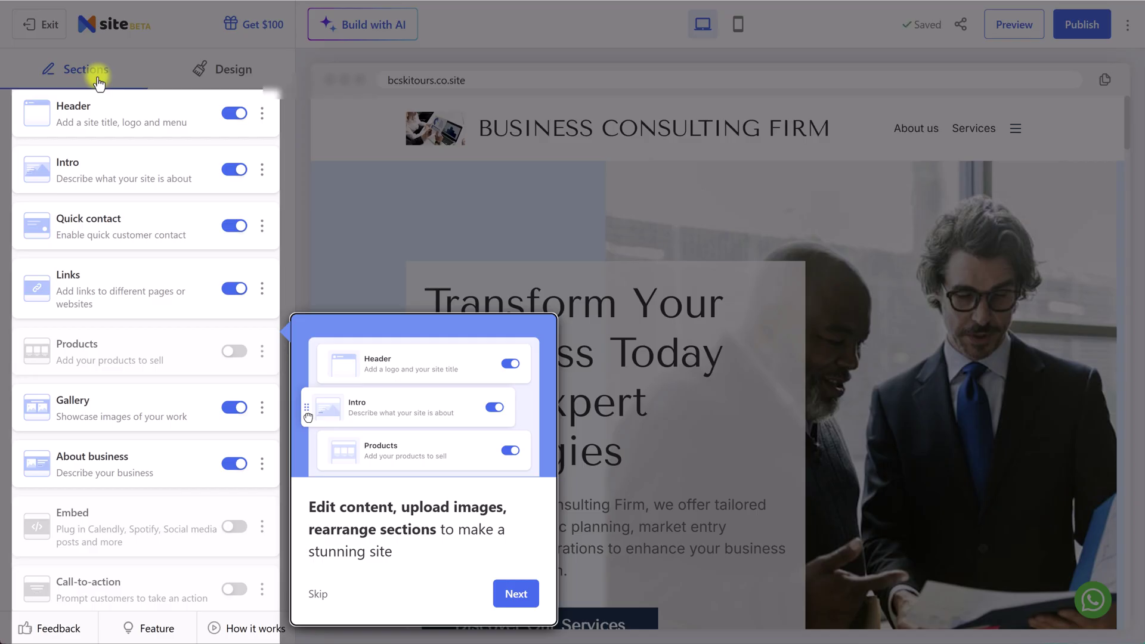